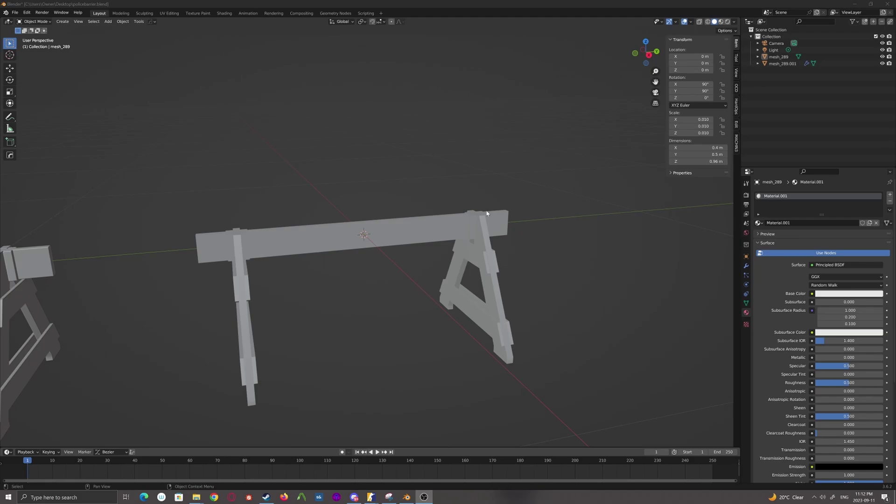
- Select the mesh_289 barrier object in the viewport, dismissing the Move to Collection popup
left_click(499, 227)
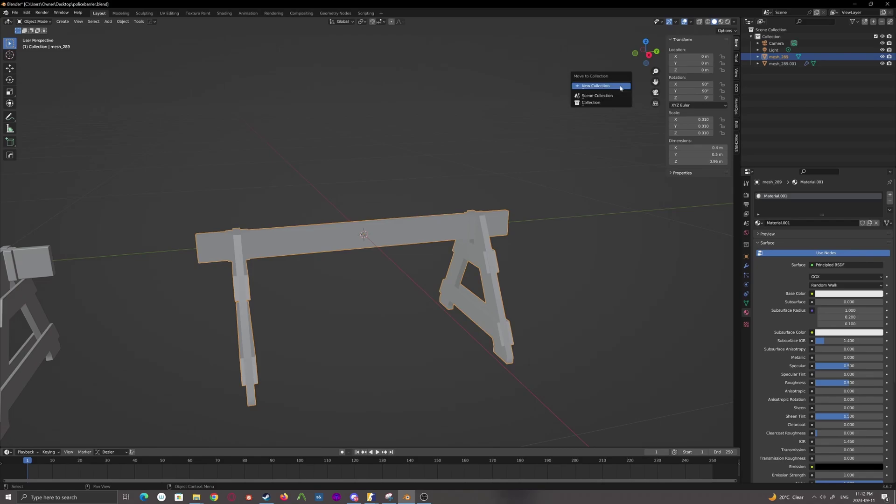
key("n")
key("n")
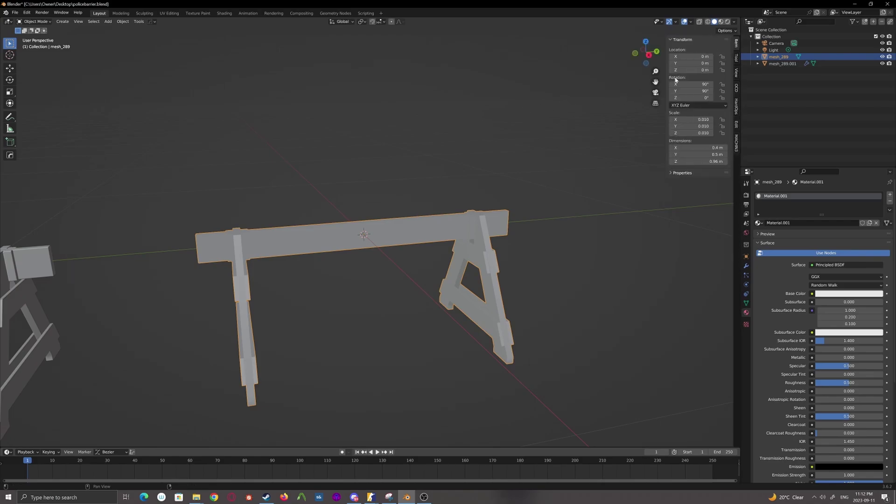
- Export mesh_289 as FBX with Selected Objects only, saved as Policebarrier.fbx on the Desktop
left_click(15, 12)
mouse_move(47, 111)
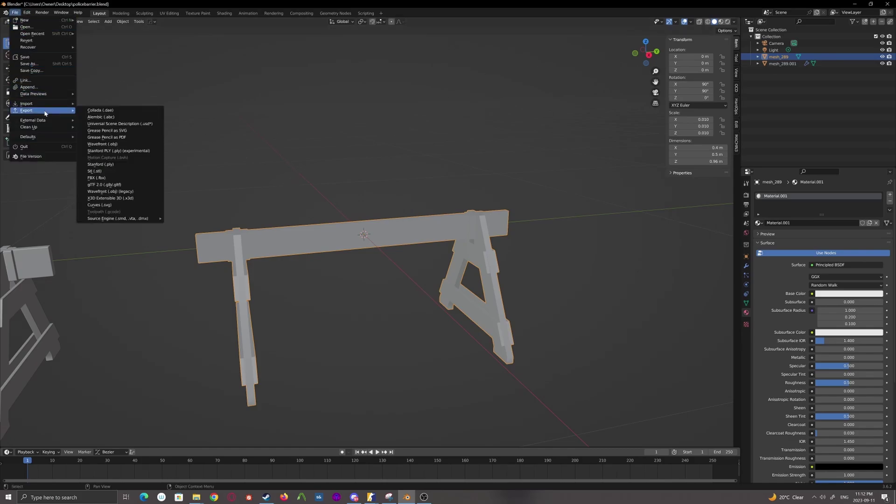
left_click(138, 178)
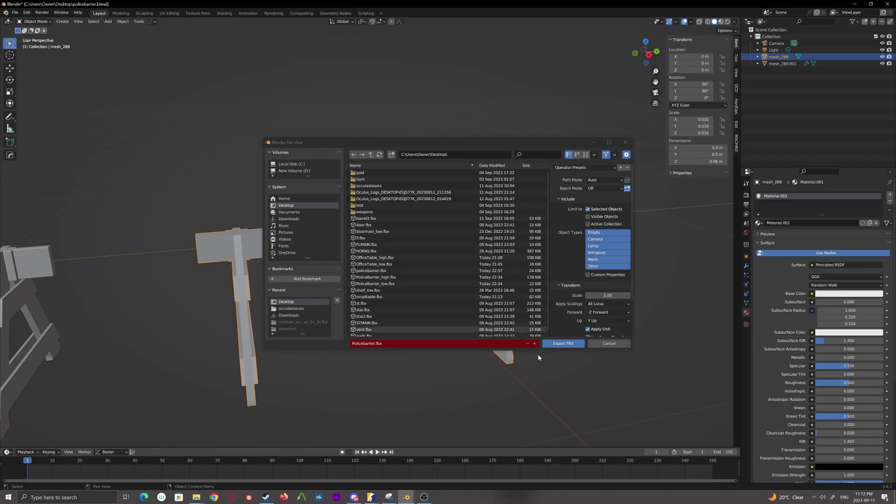
left_click(563, 344)
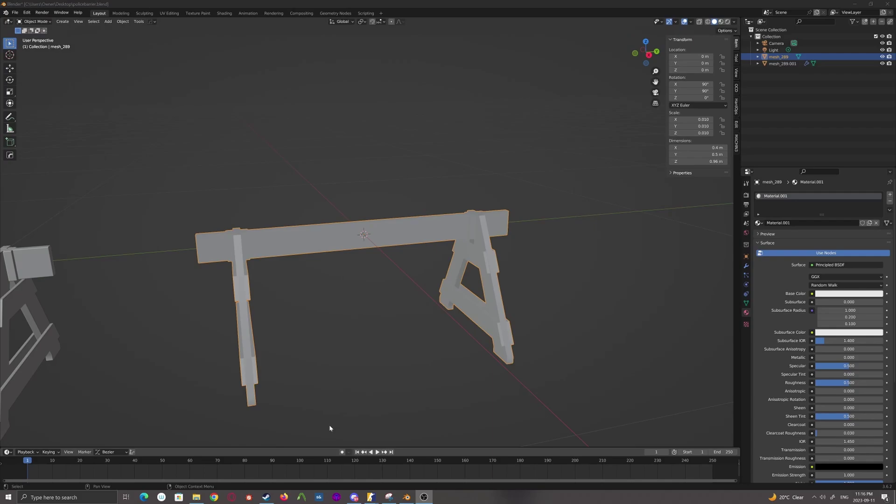
- Show the Desktop in File Explorer and select the 23.9 KB policebarrier 3D Object file
left_click(197, 497)
left_click(50, 82)
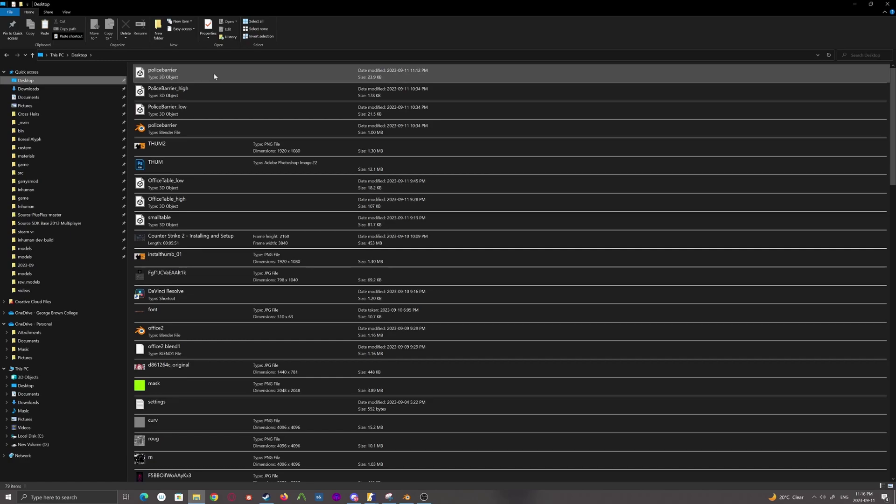
left_click(201, 75)
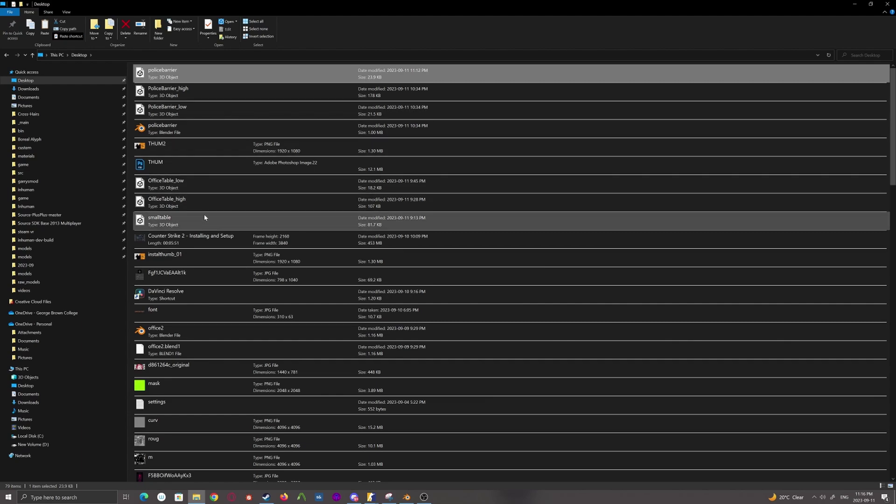
- Browse Counter-Strike: Global Offensive's local files from its Steam Properties, Installed Files section
left_click(268, 499)
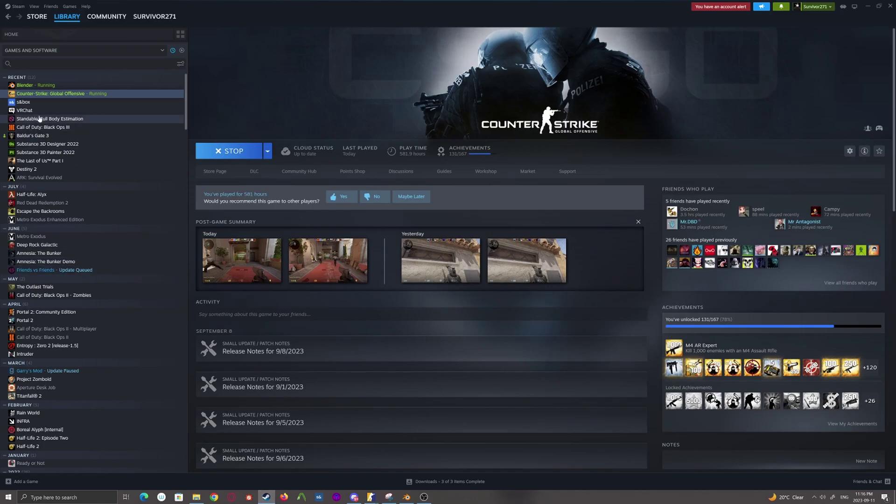
right_click(28, 95)
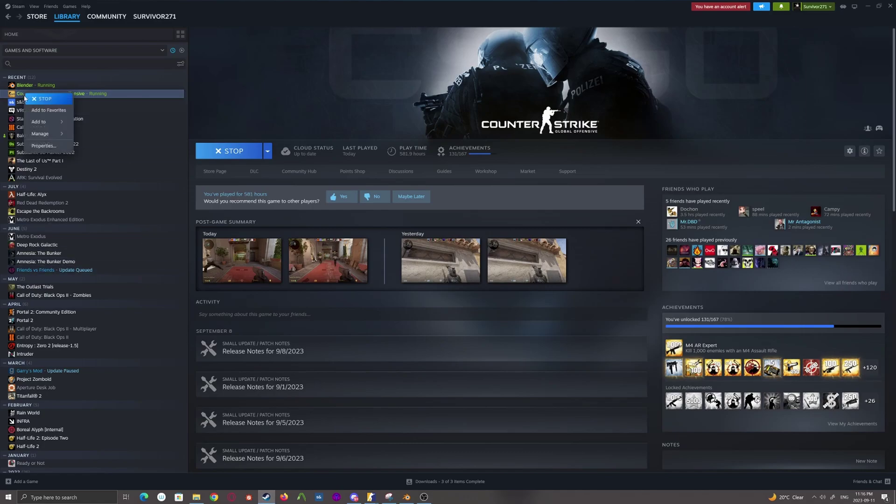
left_click(44, 146)
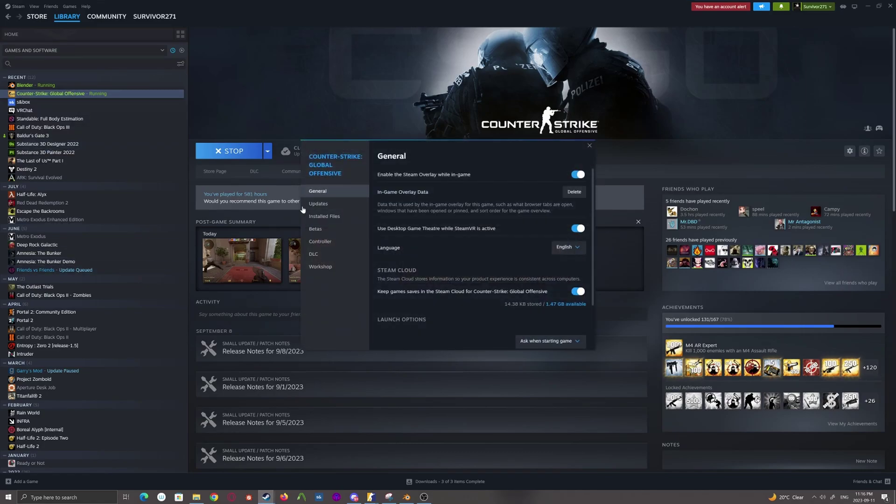
left_click(344, 216)
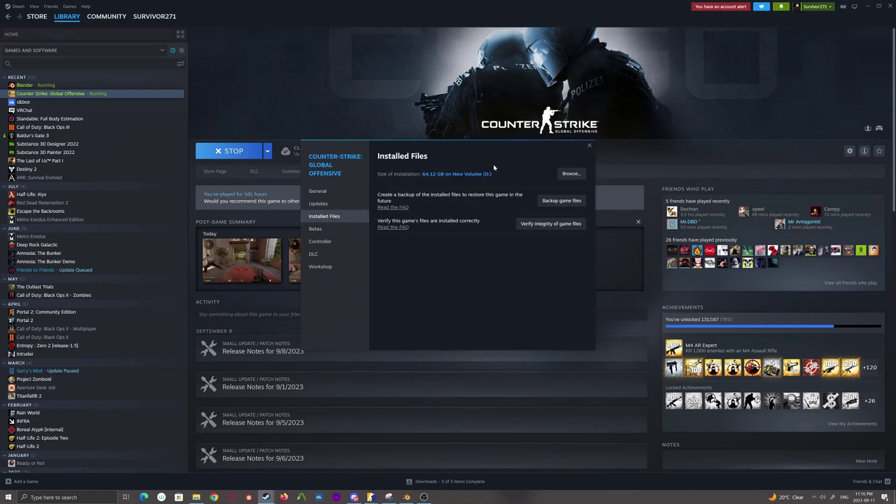
left_click(570, 174)
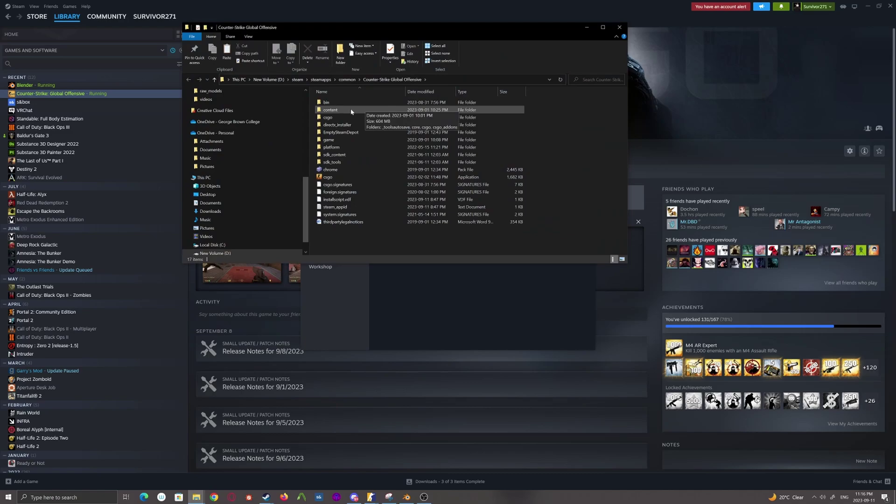
- Navigate from the game install into content, then csgo_addons, then the de_testing folder
double_click(351, 111)
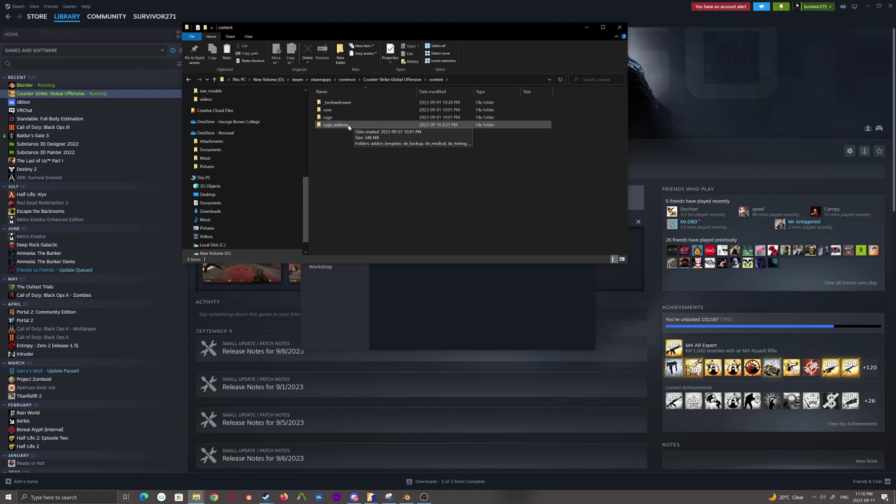
left_click(349, 126)
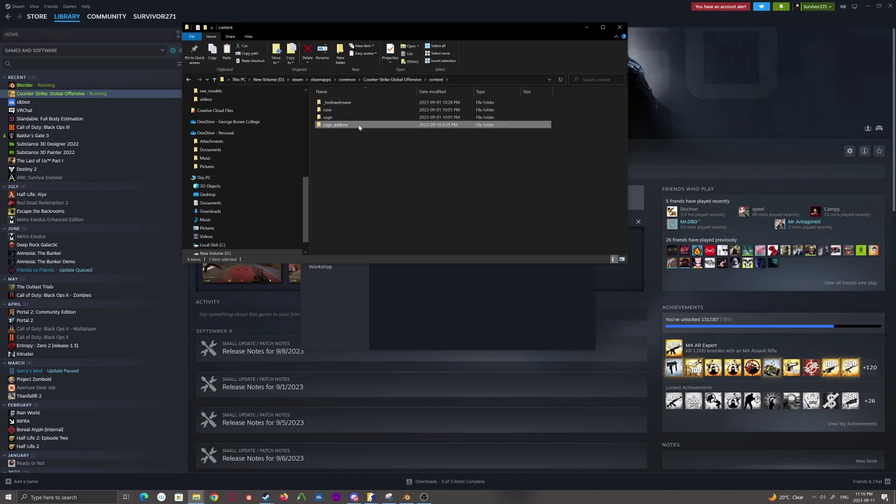
double_click(352, 125)
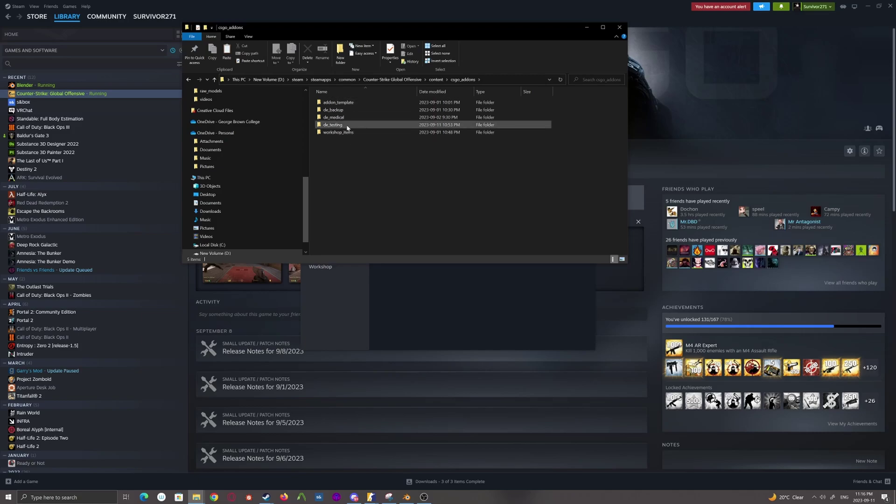
mouse_move(354, 128)
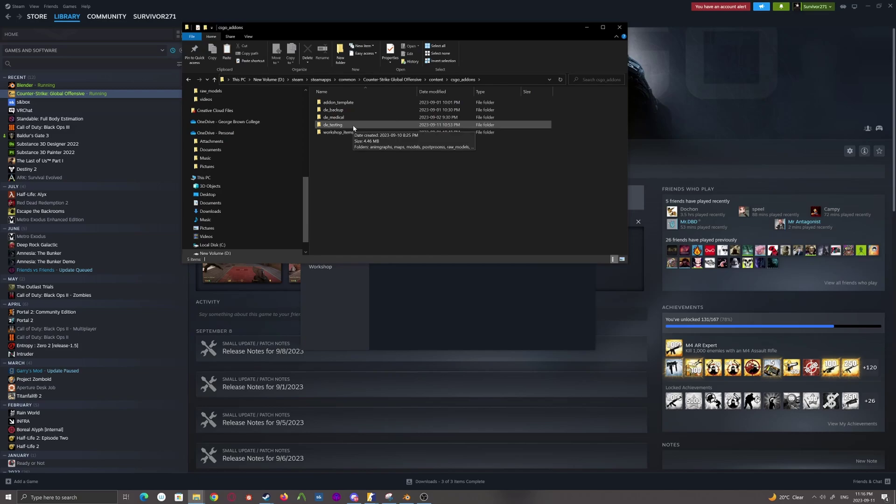
double_click(354, 128)
mouse_move(381, 122)
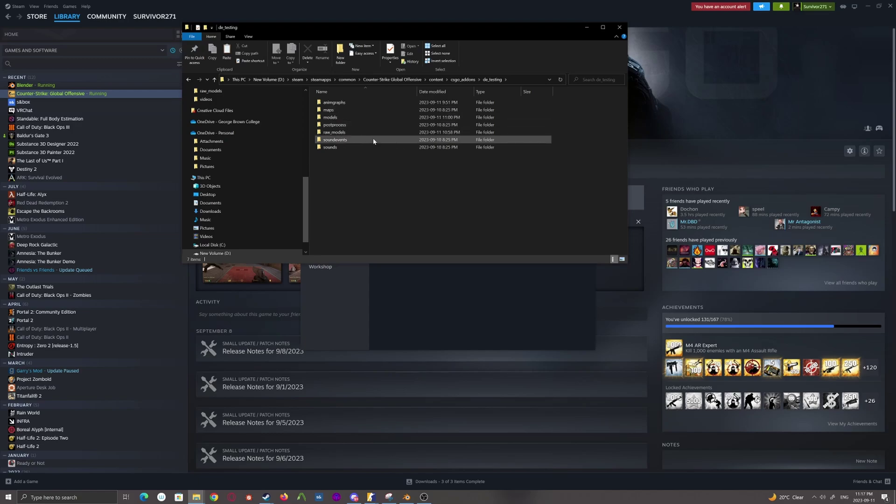
mouse_move(370, 152)
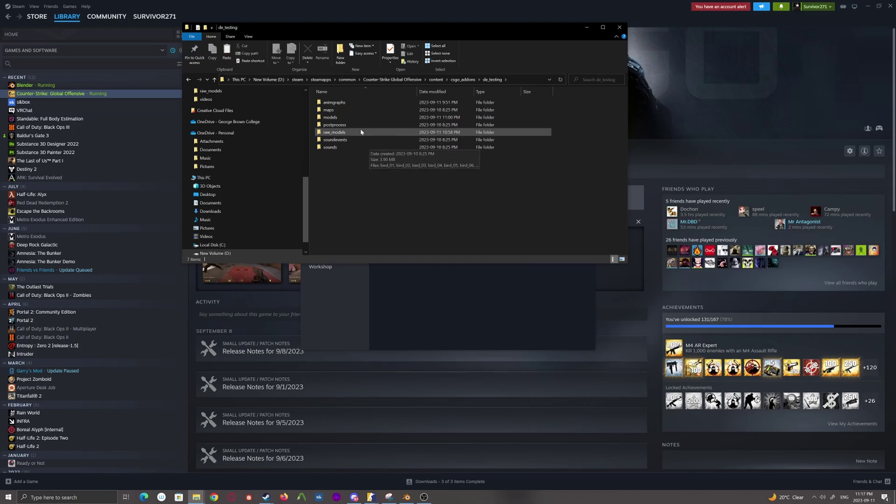
mouse_move(357, 135)
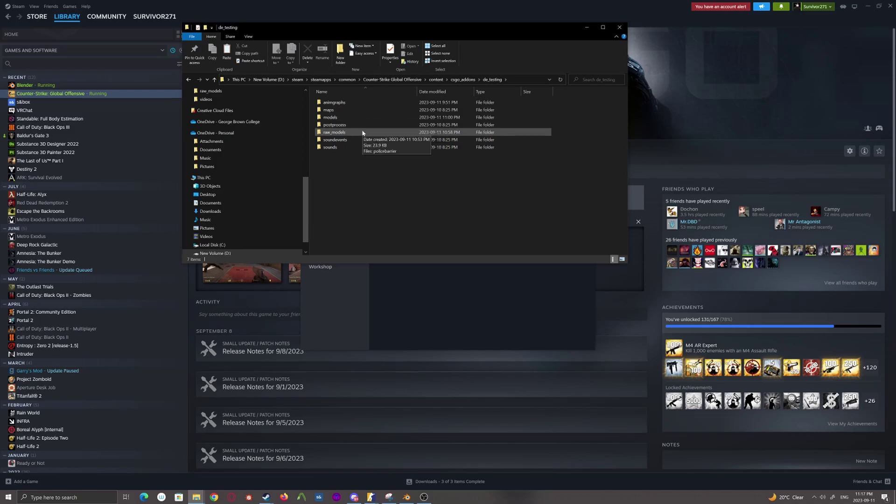
- Paste the new policebarrier export into raw_models, replacing the existing file
double_click(362, 133)
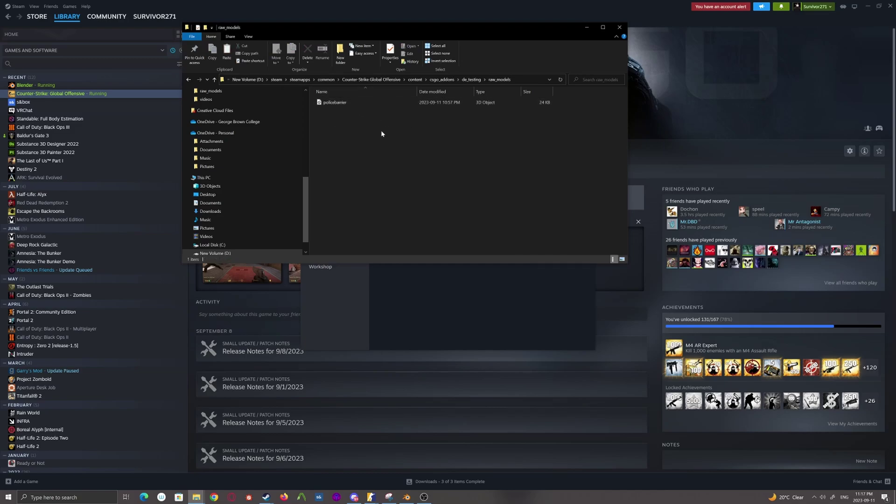
key("ctrl+v")
left_click(419, 233)
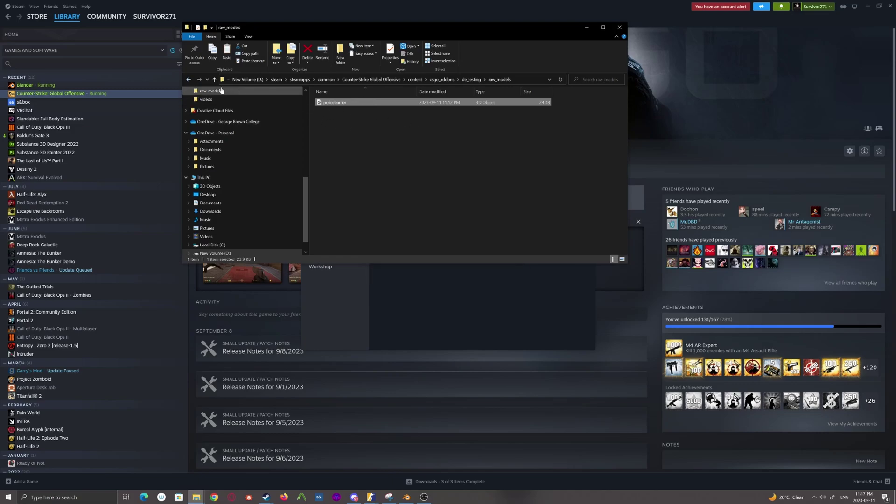
- Delete policebarrier_01.vmdl from the models folder and return to de_testing
key("alt+Left")
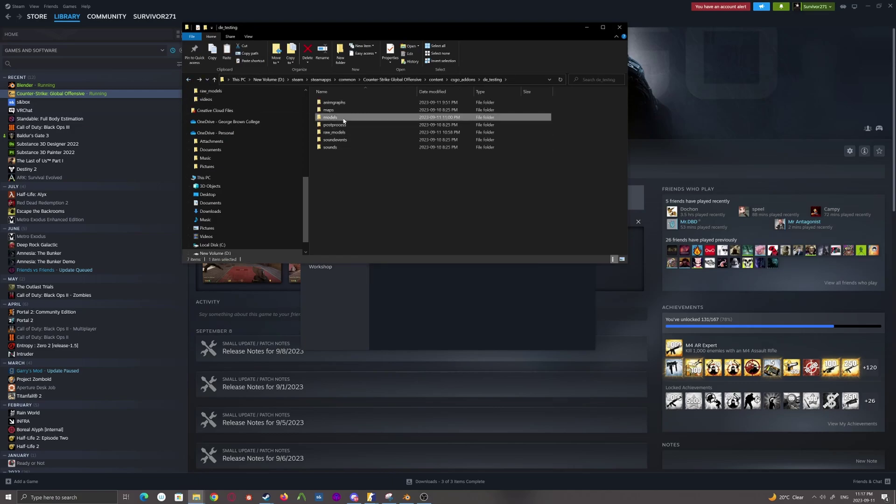
double_click(333, 118)
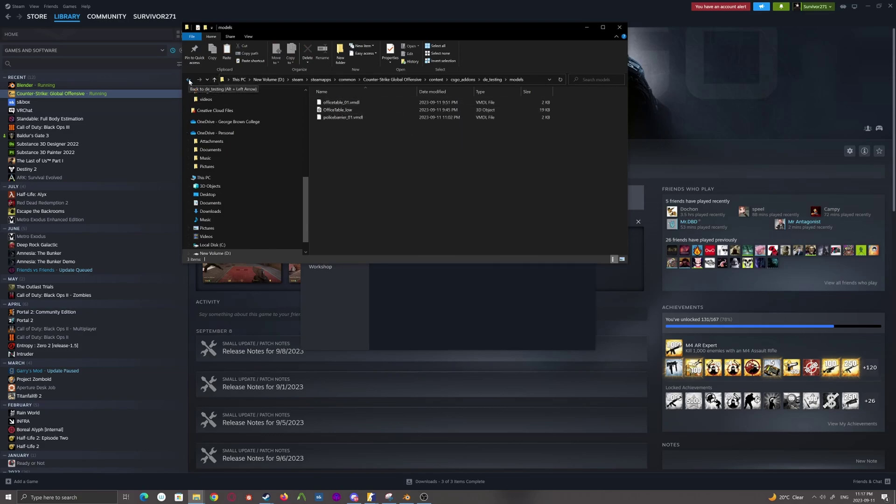
left_click(341, 118)
key("Delete")
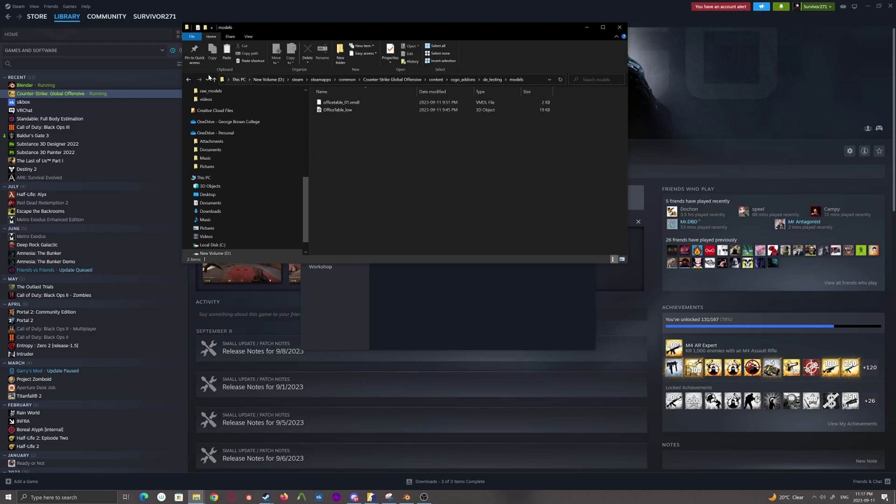
left_click(189, 80)
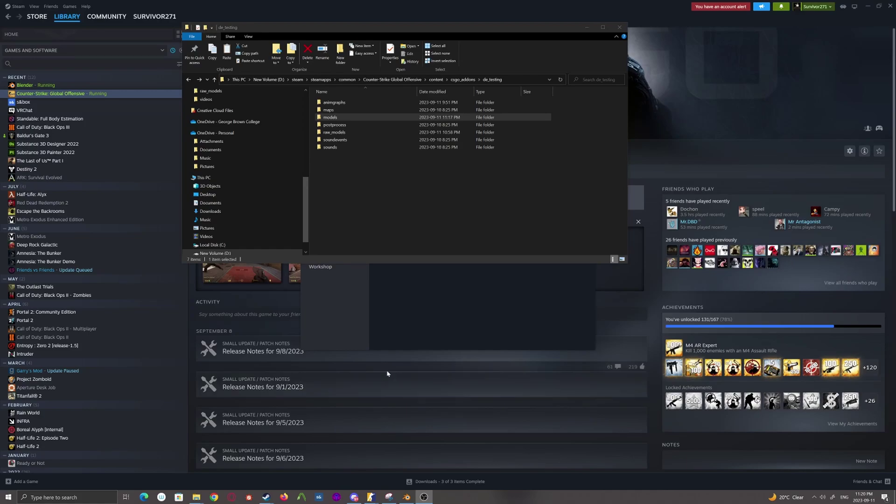
- Launch the ModelDoc Editor from the Asset Browser's Tools menu and create a new Model document
mouse_move(371, 497)
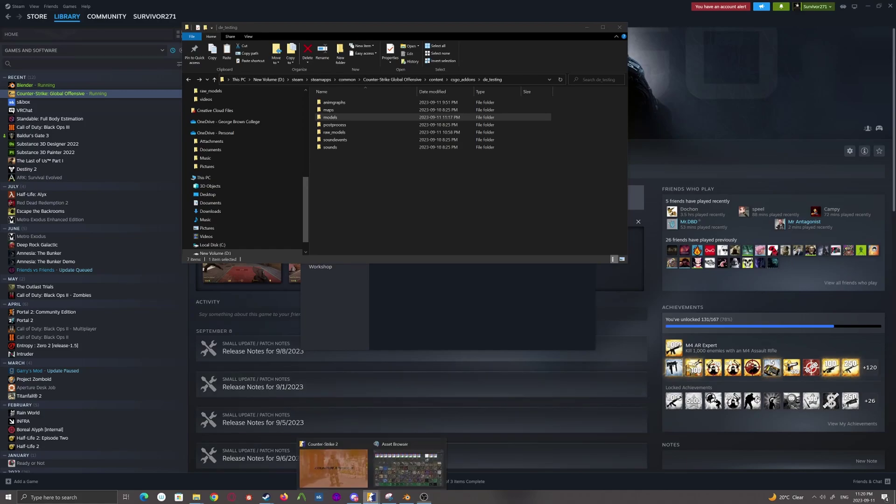
left_click(407, 475)
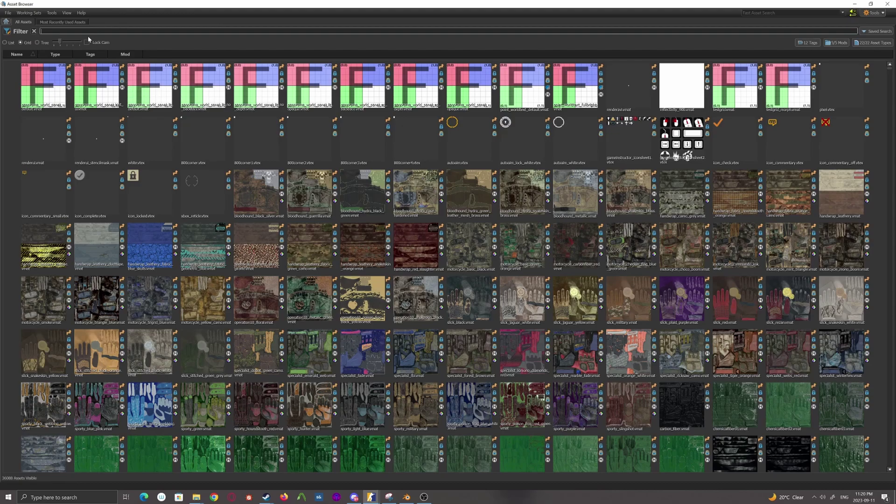
left_click(51, 13)
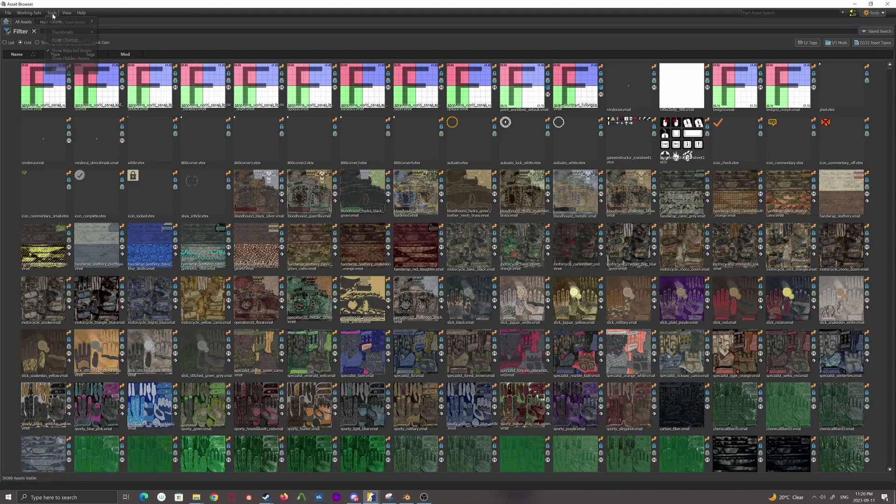
mouse_move(56, 21)
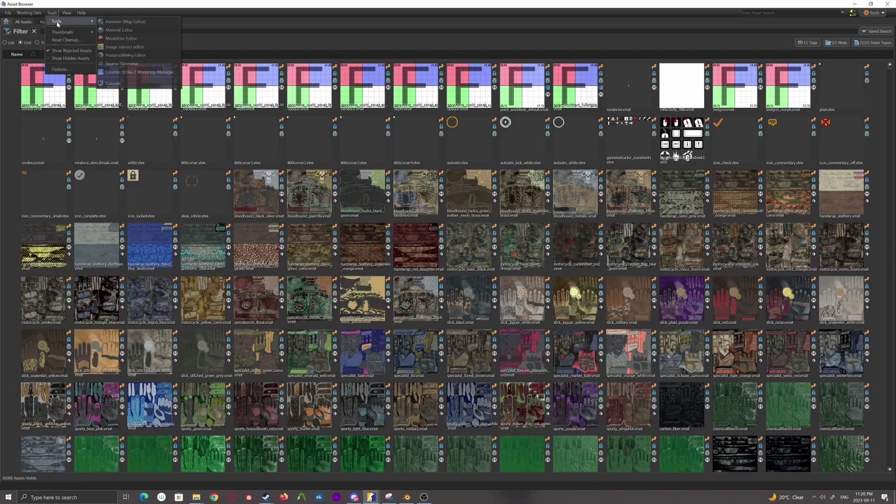
left_click(122, 40)
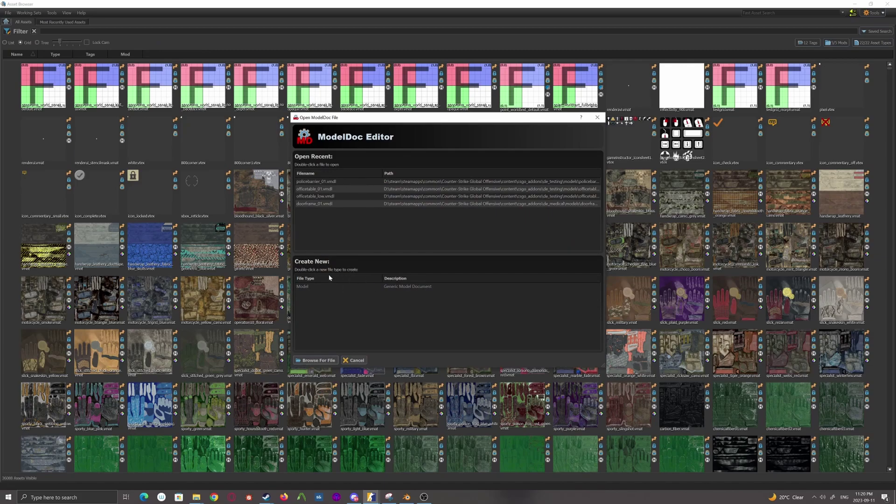
left_click(312, 288)
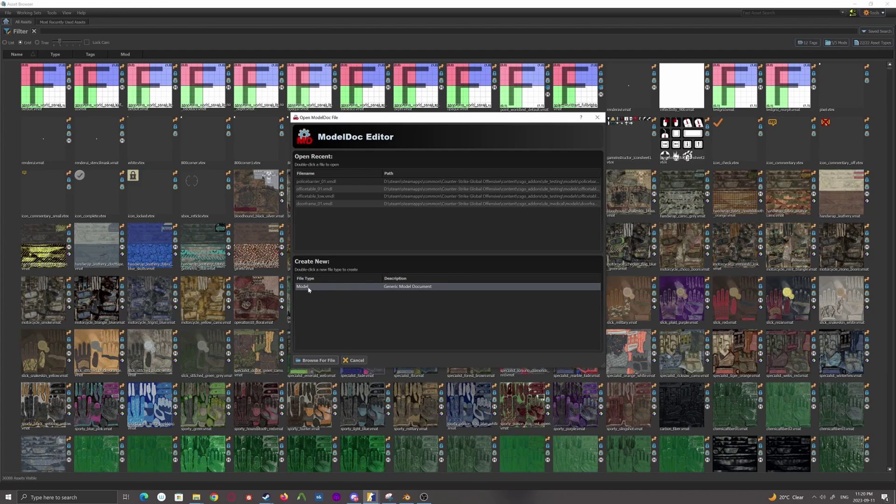
double_click(393, 289)
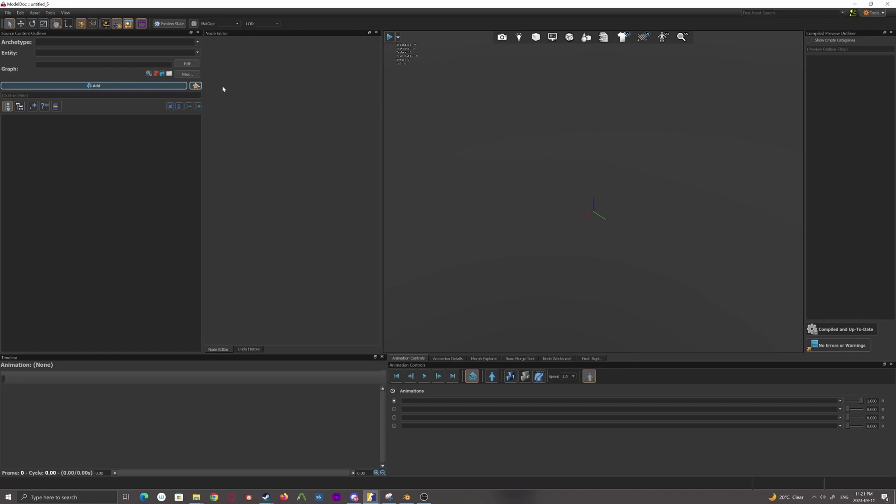
- Add policebarrier.fbx from raw_models to RenderMeshList via Add Meshes
left_click(196, 86)
left_click(210, 96)
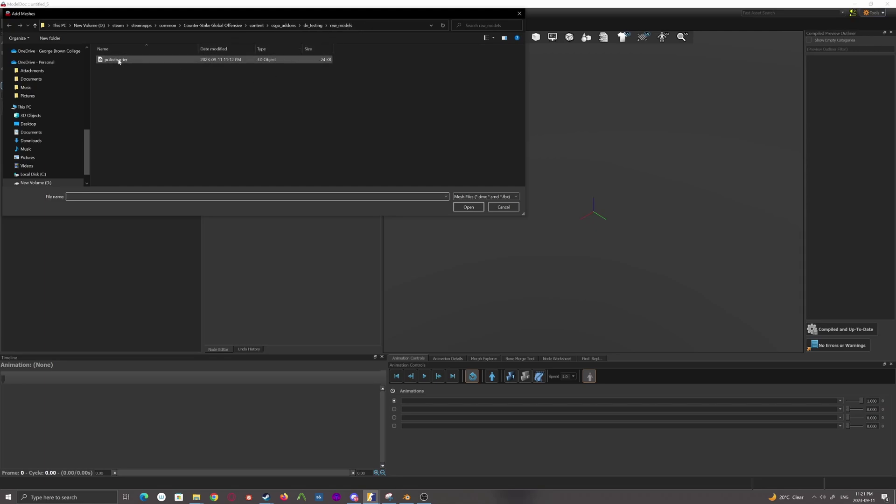
left_click(145, 63)
left_click(467, 207)
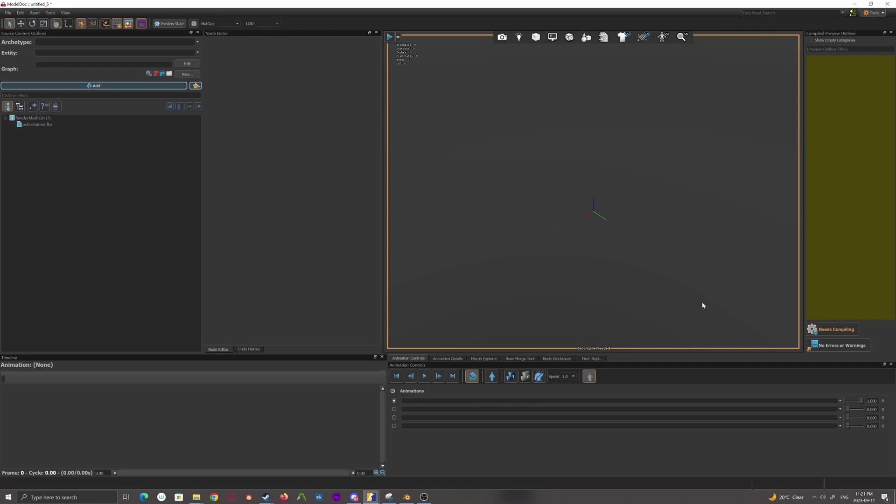
- Save the model as policebarrier_01 in de_testing models, compile it, and orbit to inspect the barrier
left_click(832, 334)
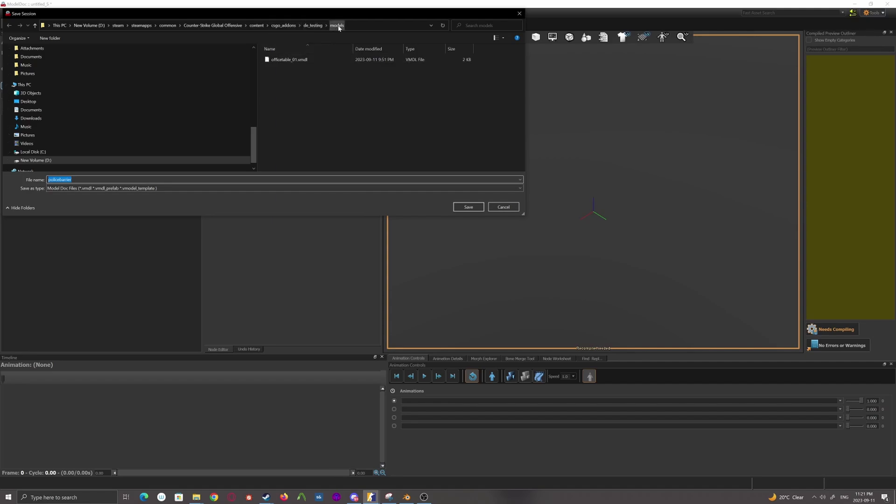
left_click(71, 179)
left_click(468, 208)
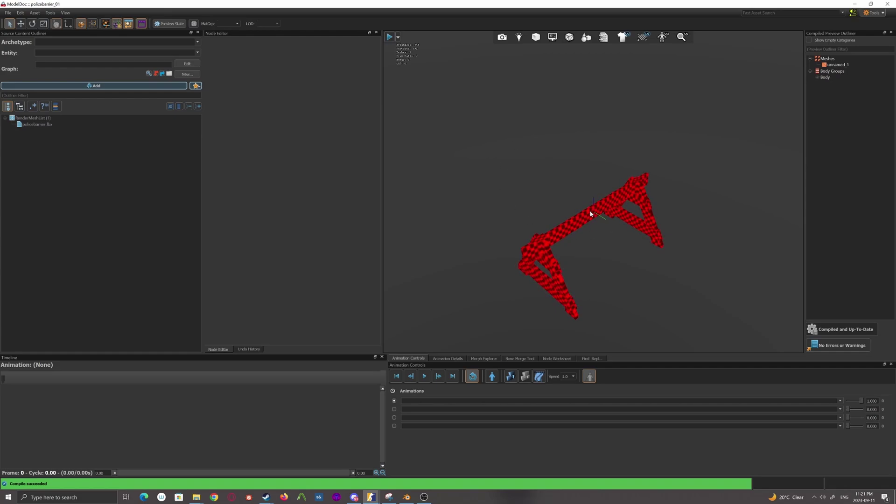
left_click_drag(592, 213, 395, 181)
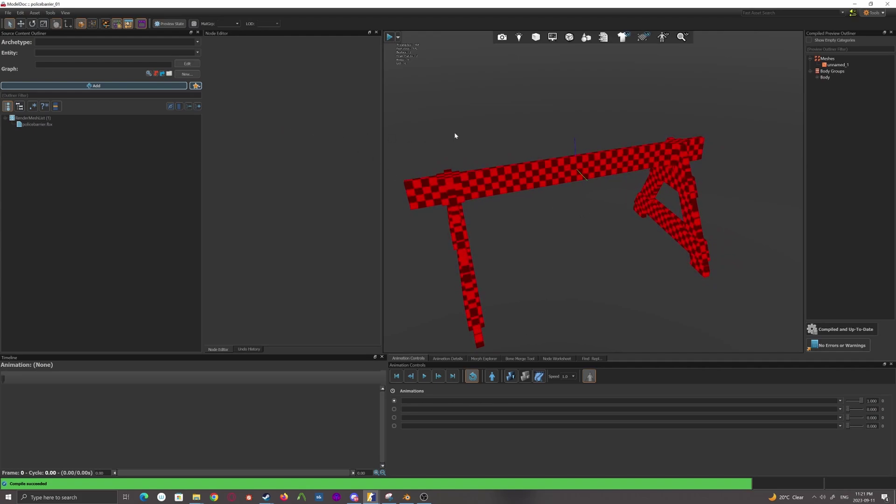
- Add a DefaultMaterialGroup node, found by filtering for 'mate', then recompile the model
left_click(169, 87)
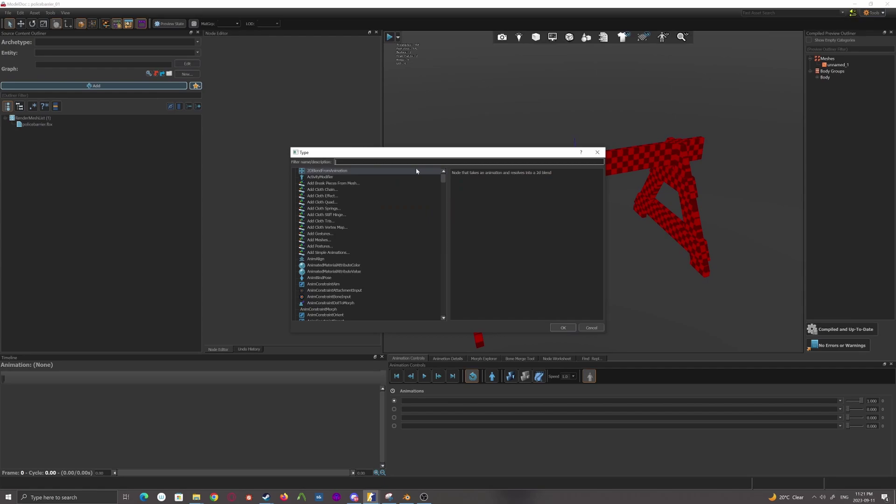
type("material")
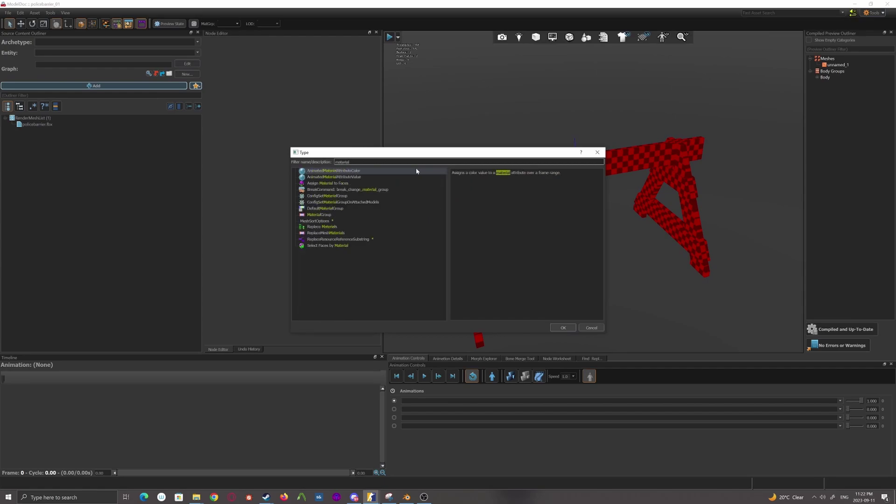
left_click(320, 210)
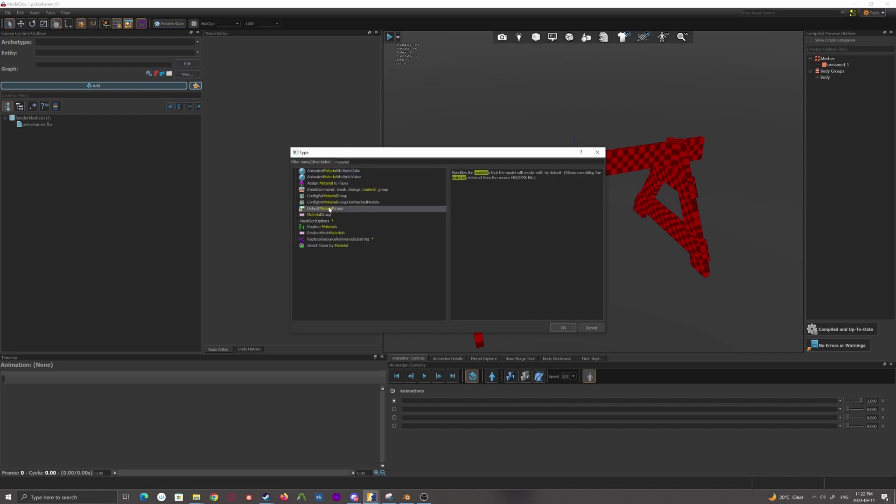
left_click(561, 328)
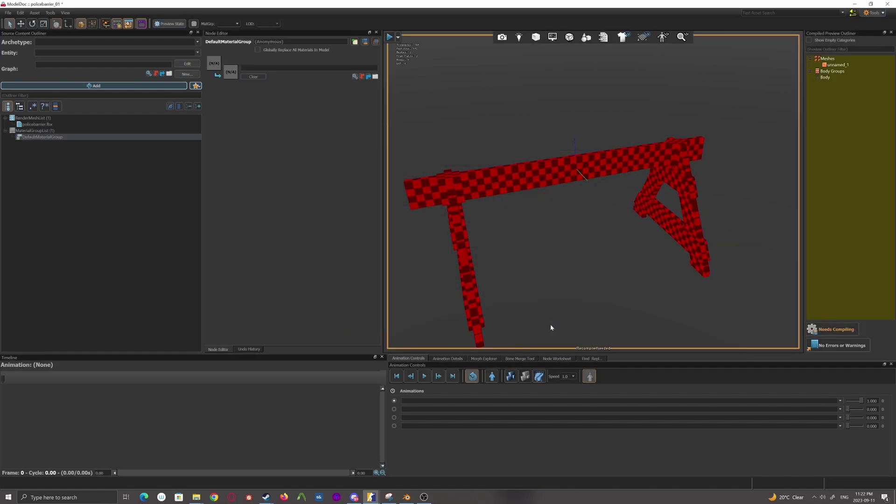
left_click(831, 332)
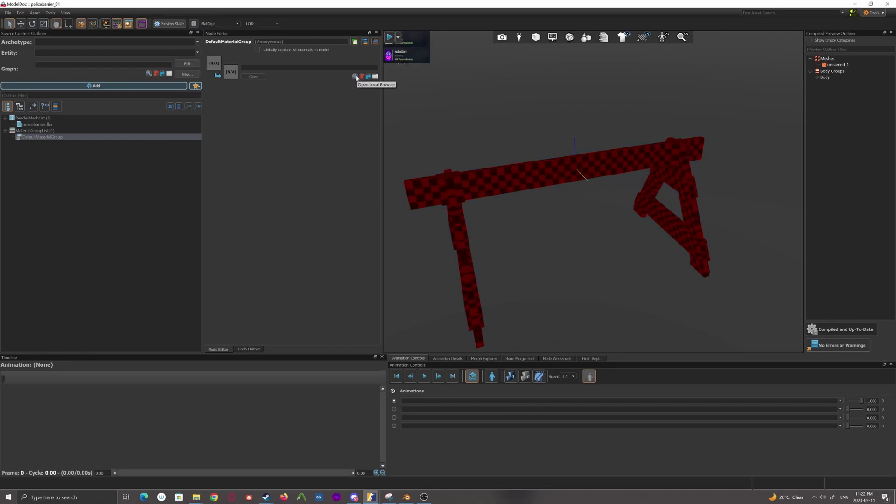
- Apply materials/dev/reflectivity_10b.vmat as the default material and recompile the barrier
left_click(355, 77)
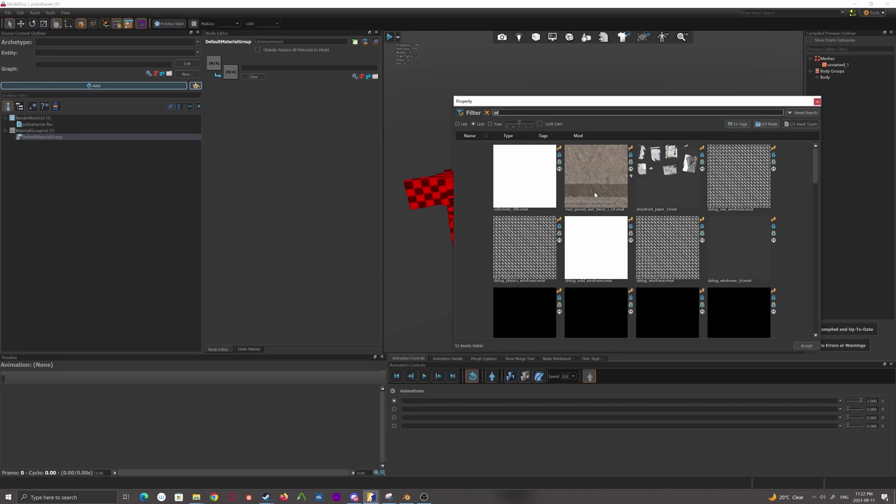
scroll(582, 234, "down", 3)
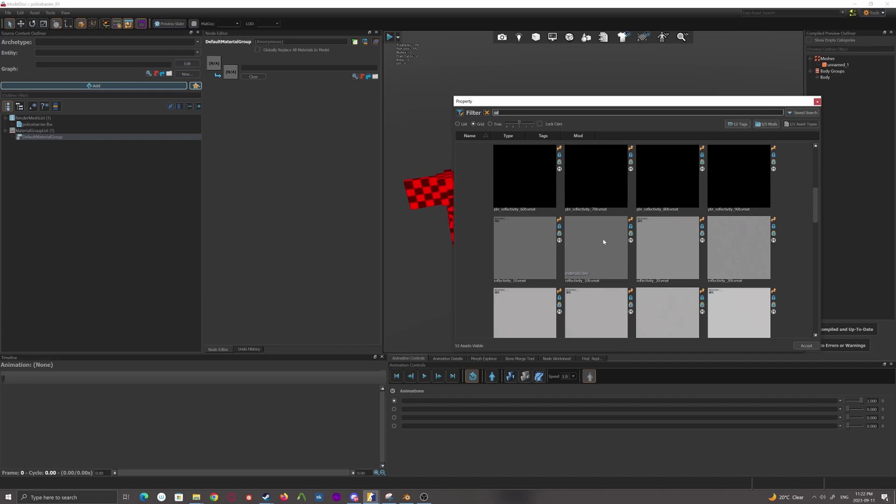
left_click(596, 239)
double_click(597, 239)
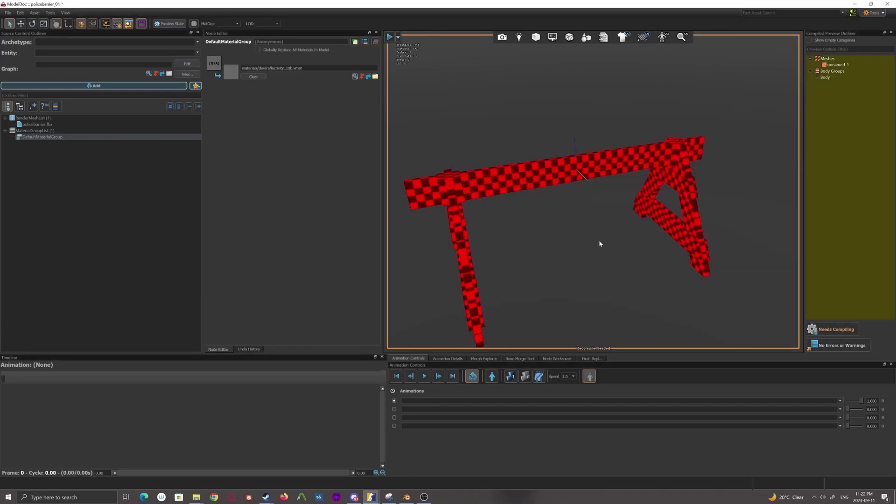
left_click(836, 329)
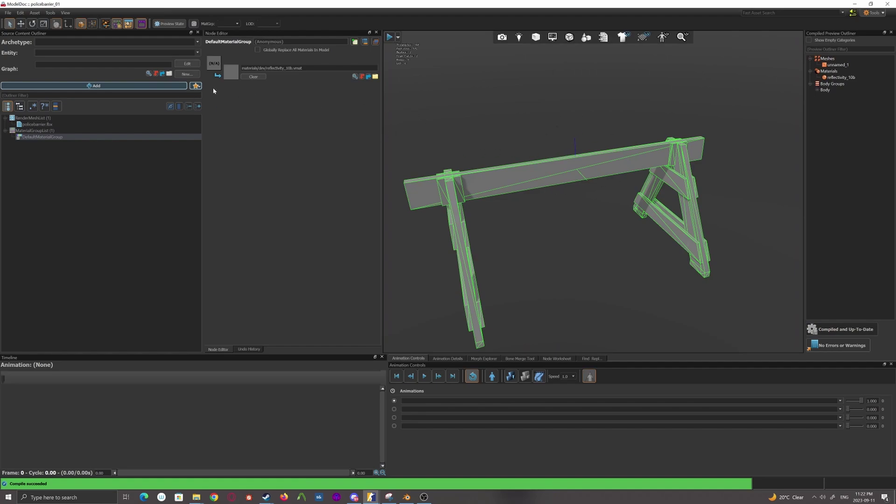
- Add a PhysicsHullFile node using policebarrier.fbx as its collision source mesh
left_click(164, 86)
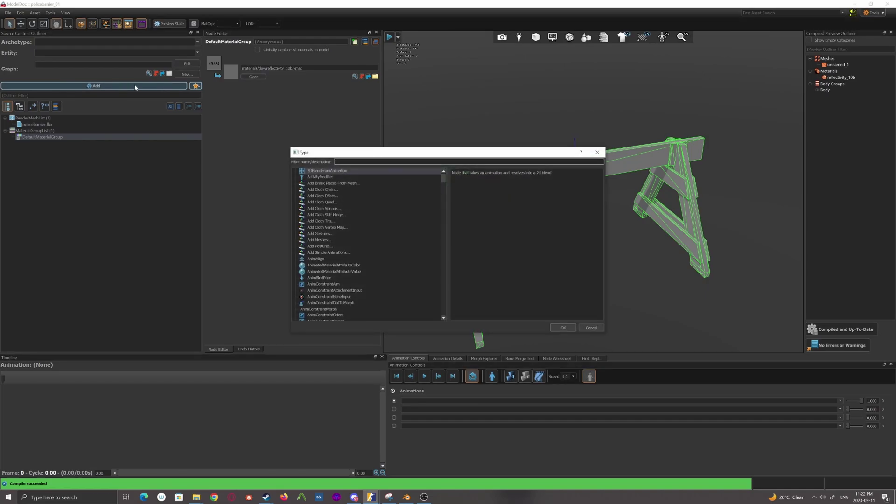
type("phys")
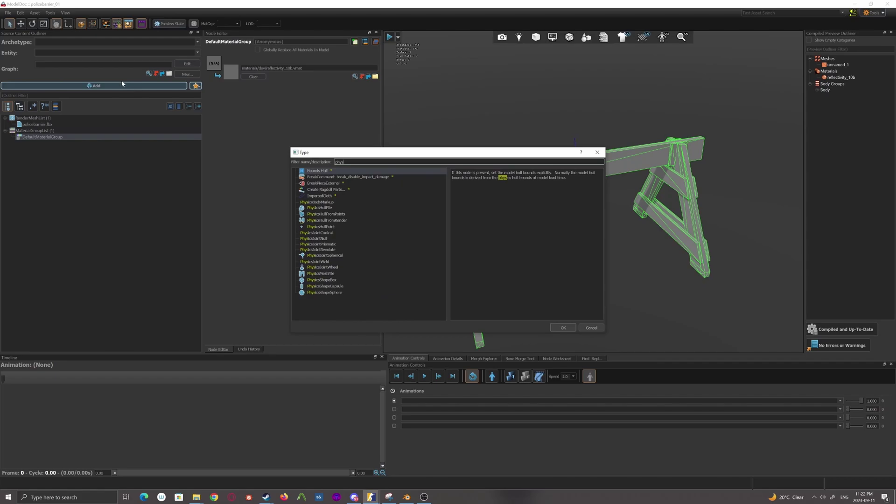
left_click(321, 209)
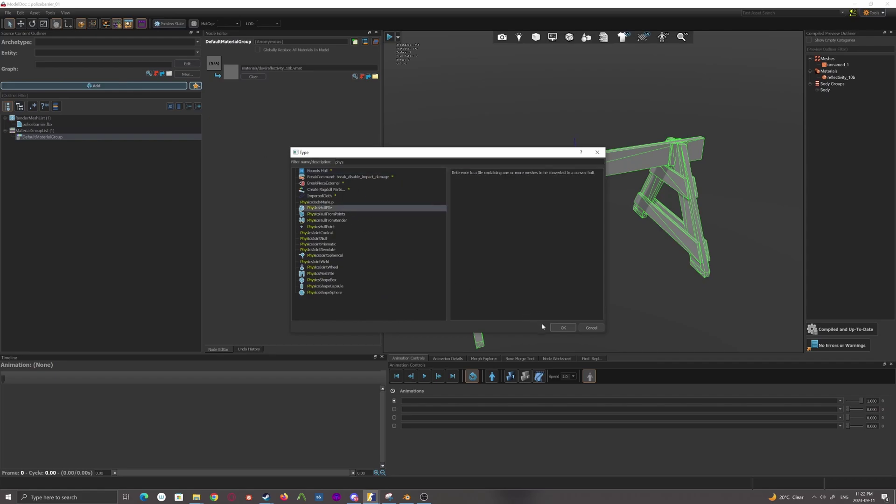
left_click(563, 328)
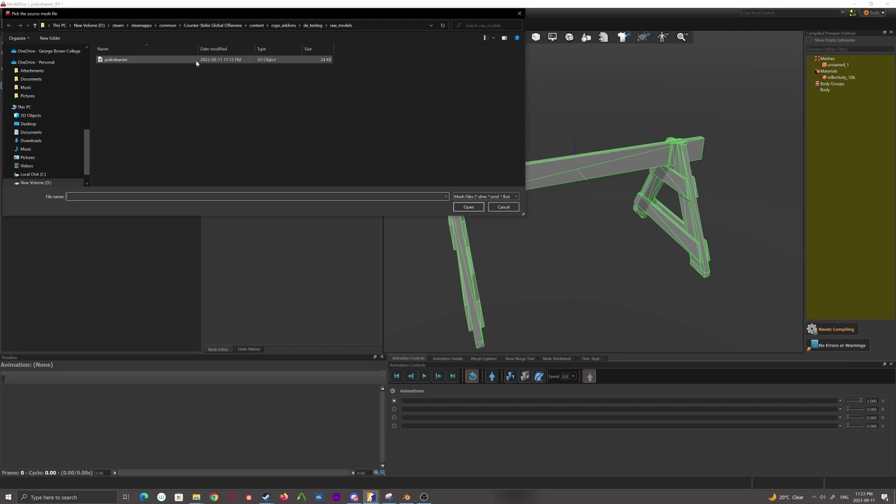
left_click(221, 61)
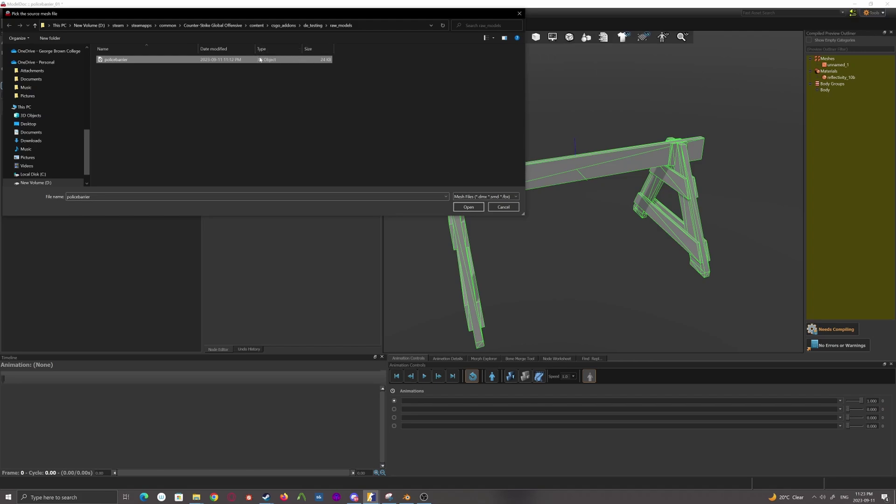
left_click(463, 207)
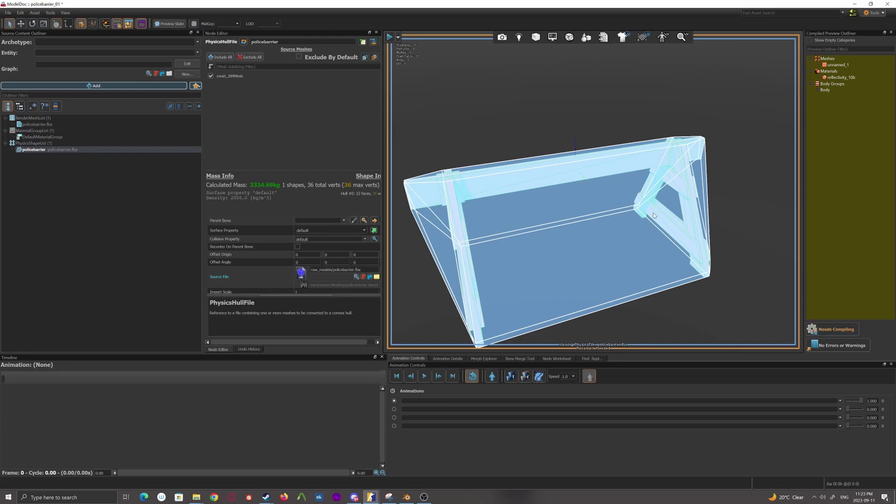
- Set the PhysicsHullFile Import Mode to Hull Per Element and recompile, giving 21 shapes
left_click(833, 329)
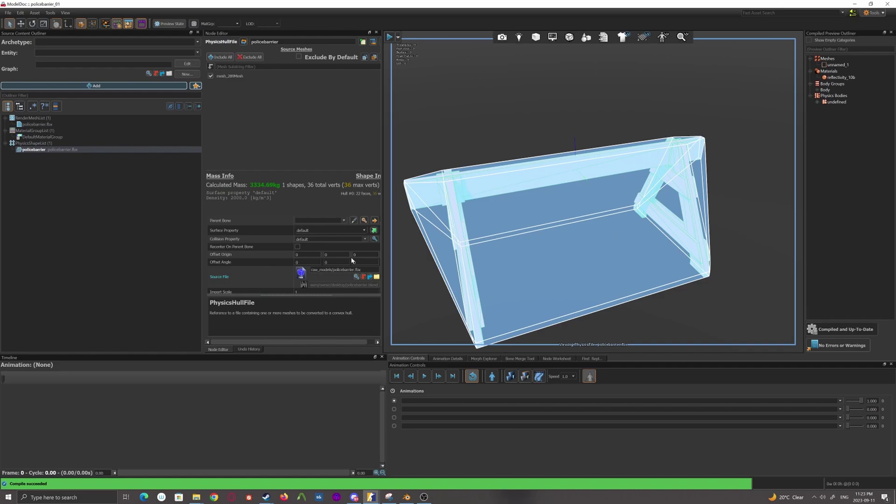
scroll(353, 260, "down", 3)
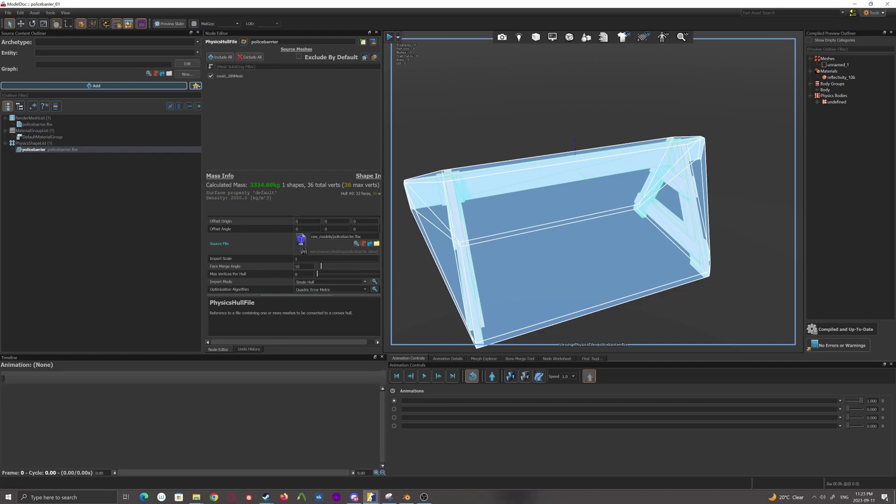
left_click(365, 282)
left_click(348, 298)
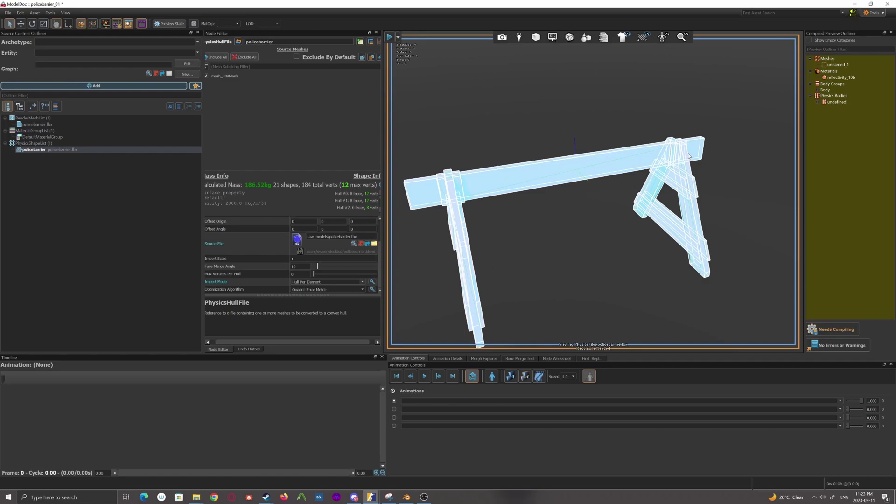
left_click(833, 329)
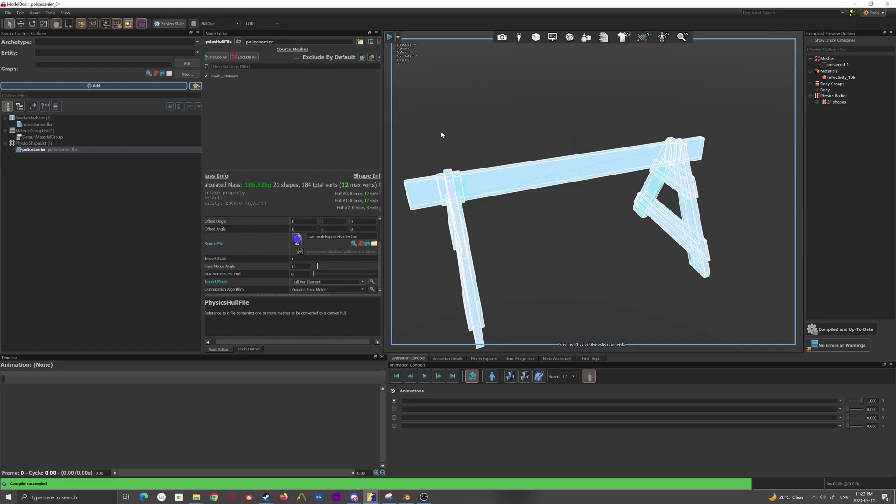
- Launch Hammer from the Asset Browser's tools list and create a new empty map
mouse_move(372, 498)
left_click(370, 463)
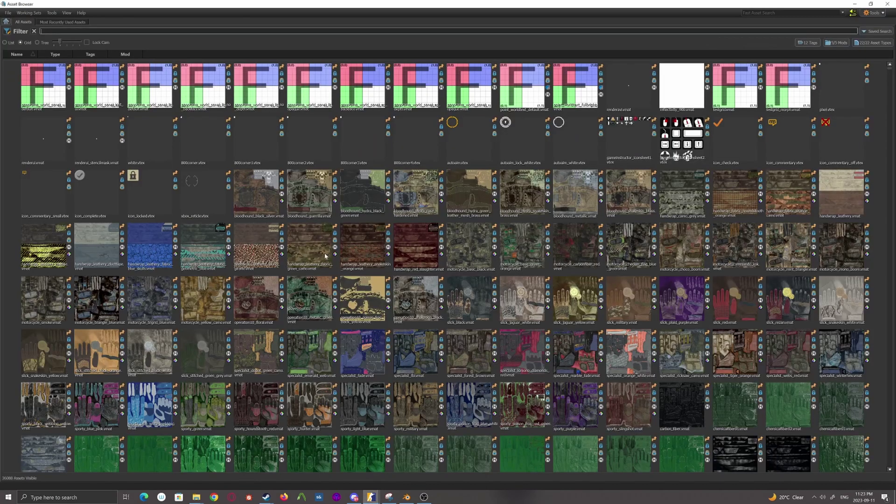
left_click(51, 13)
mouse_move(65, 19)
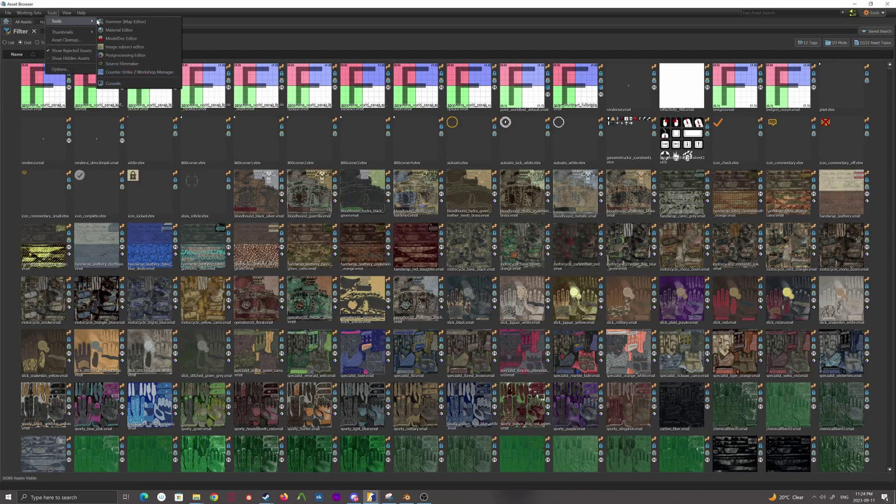
left_click(112, 21)
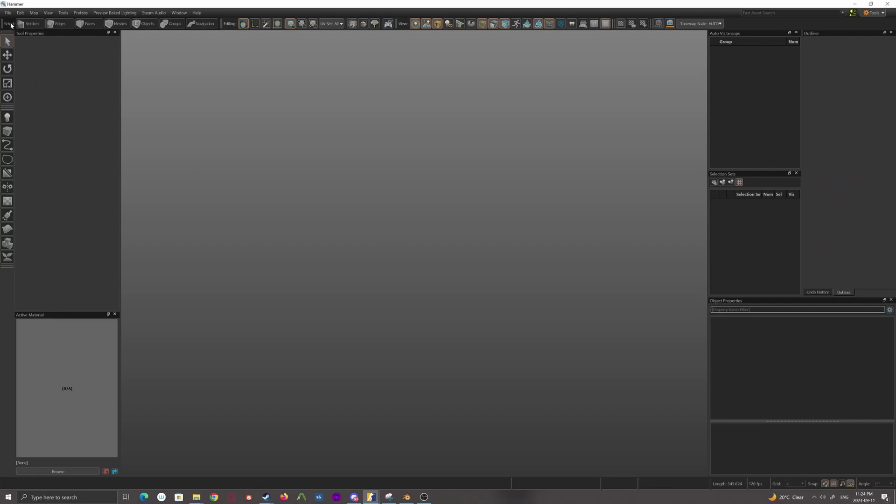
left_click(8, 13)
left_click(16, 22)
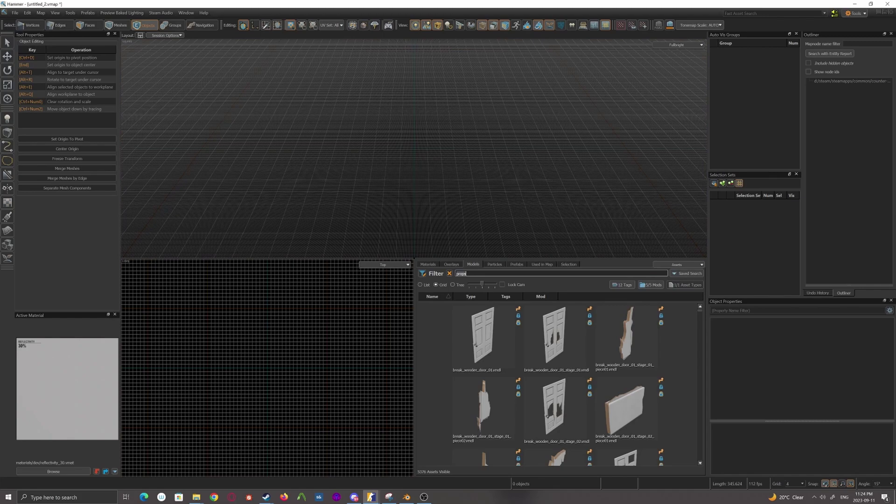
- Filter models for 'police' and place policebarrier_01 in the 3D view as a prop_static
type("police")
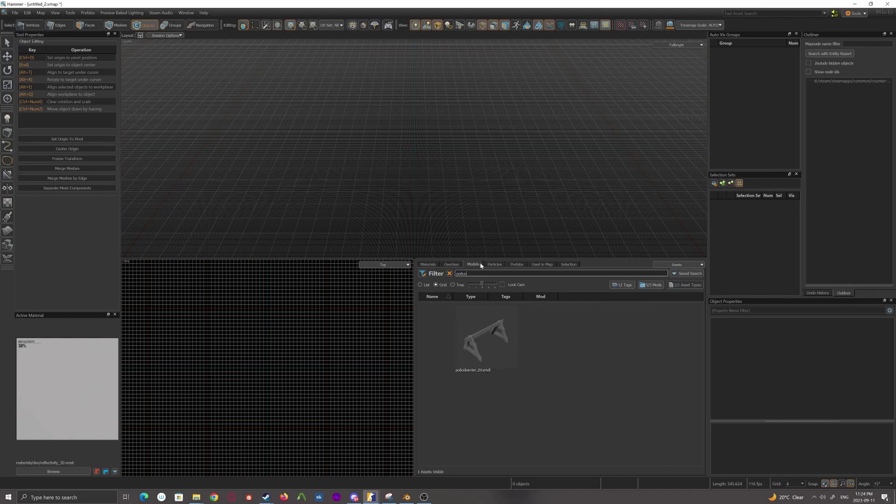
left_click_drag(489, 358, 444, 186)
left_click(456, 202)
mouse_move(456, 202)
right_mouse_down()
mouse_move(415, 149)
mouse_move(457, 206)
right_mouse_up()
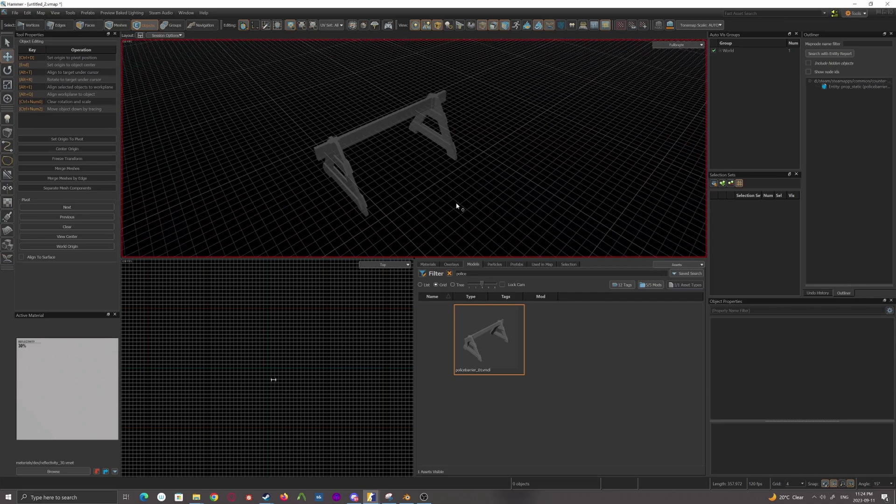